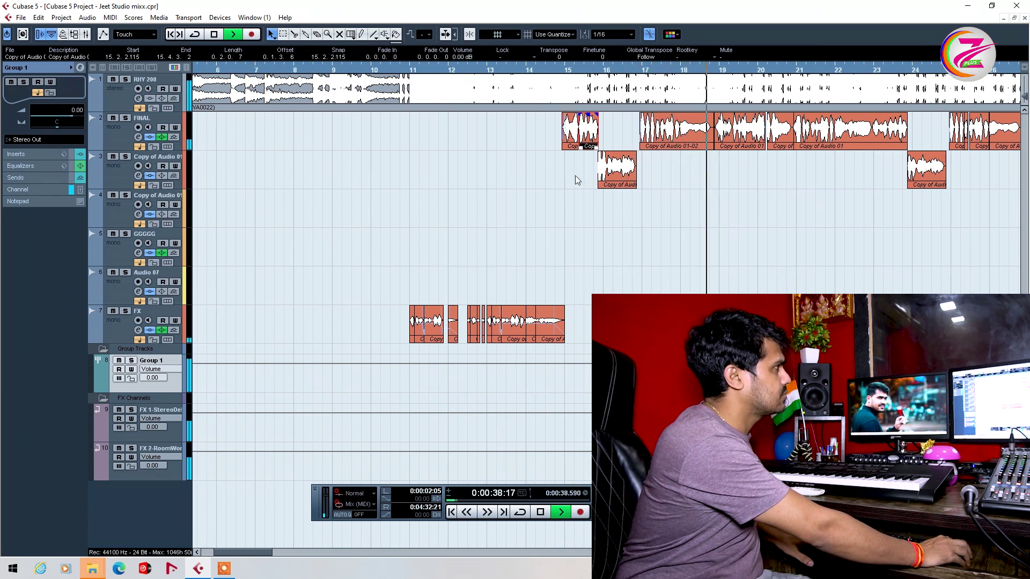
# - Stop playback, bring up the mixer clear of the toolbar, and open the Stereo Out channel's settings
pyautogui.press('space')
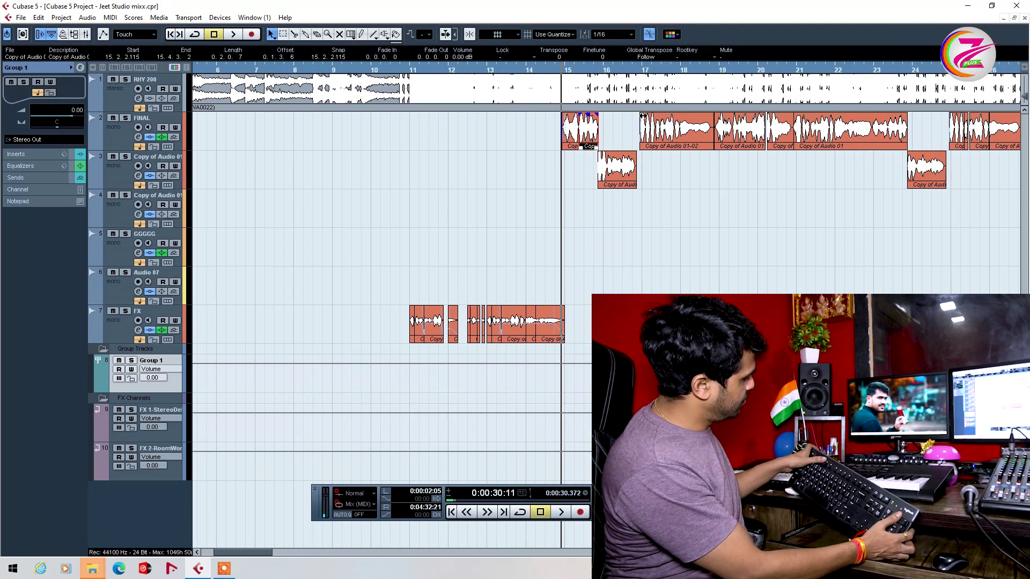
pyautogui.press('F3')
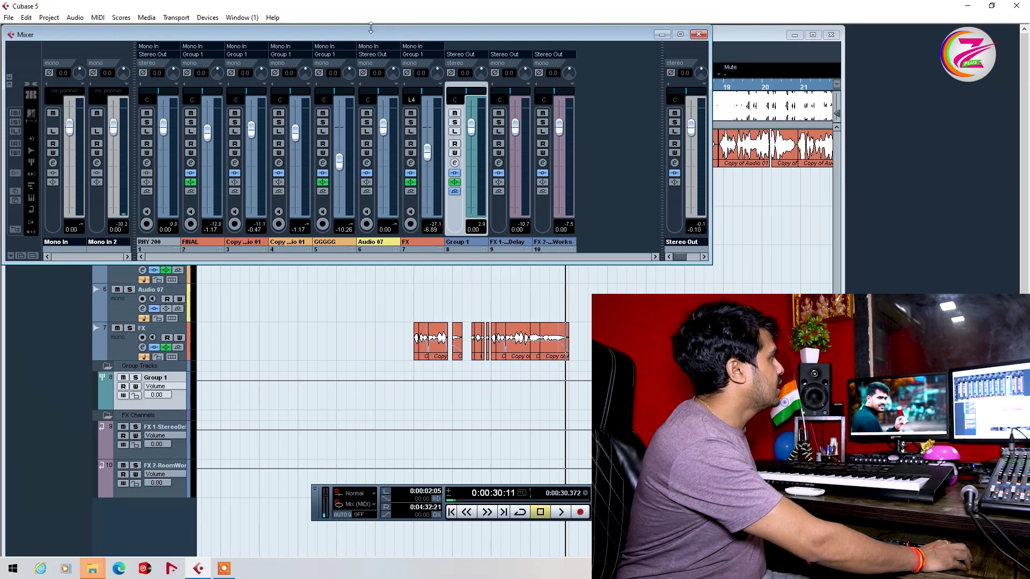
pyautogui.moveTo(355, 34); pyautogui.dragTo(406, 152)
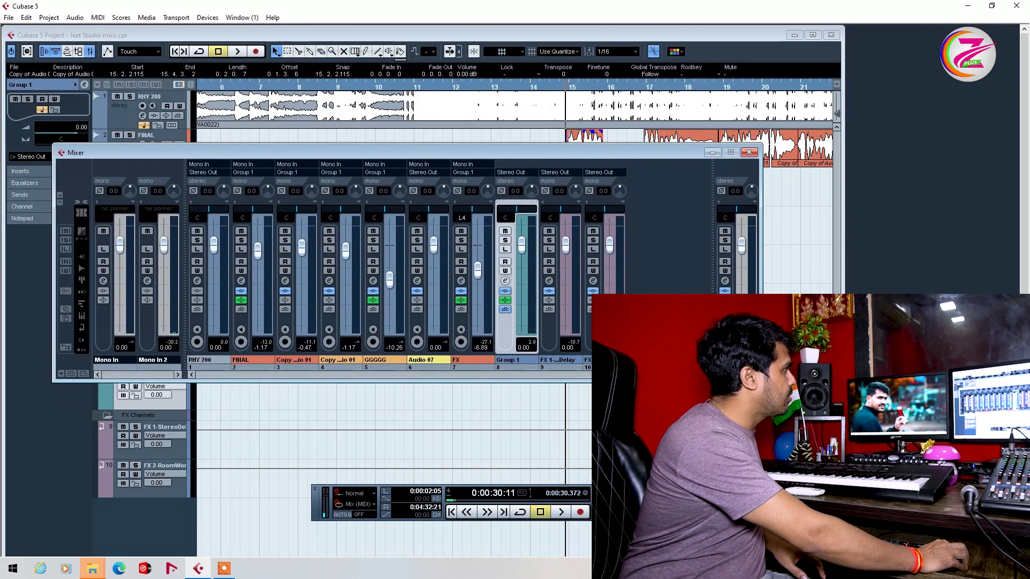
pyautogui.click(725, 280)
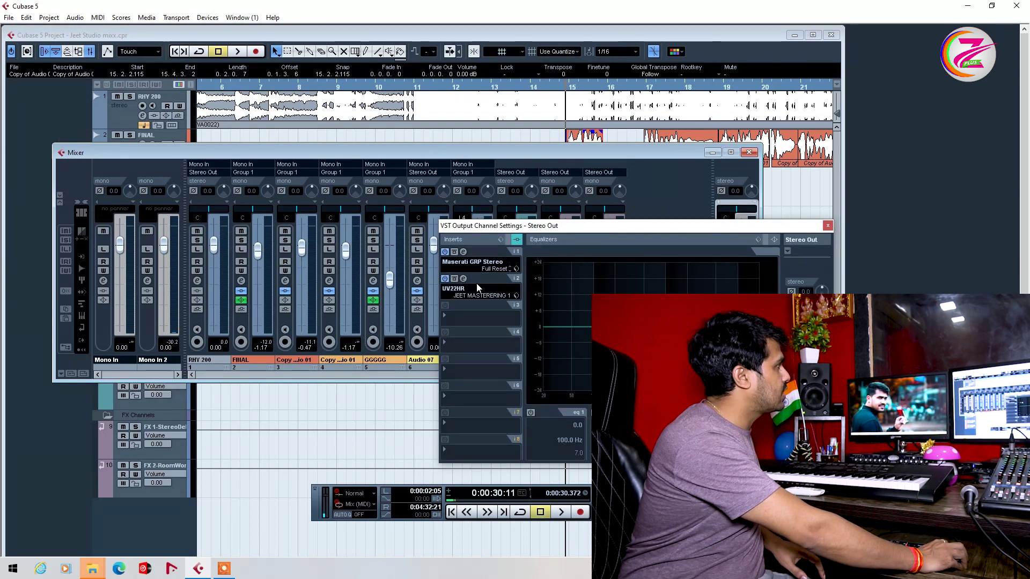
# - Inspect the Maserati GRP Stereo plug-in in the first insert slot of Stereo Out
pyautogui.click(463, 251)
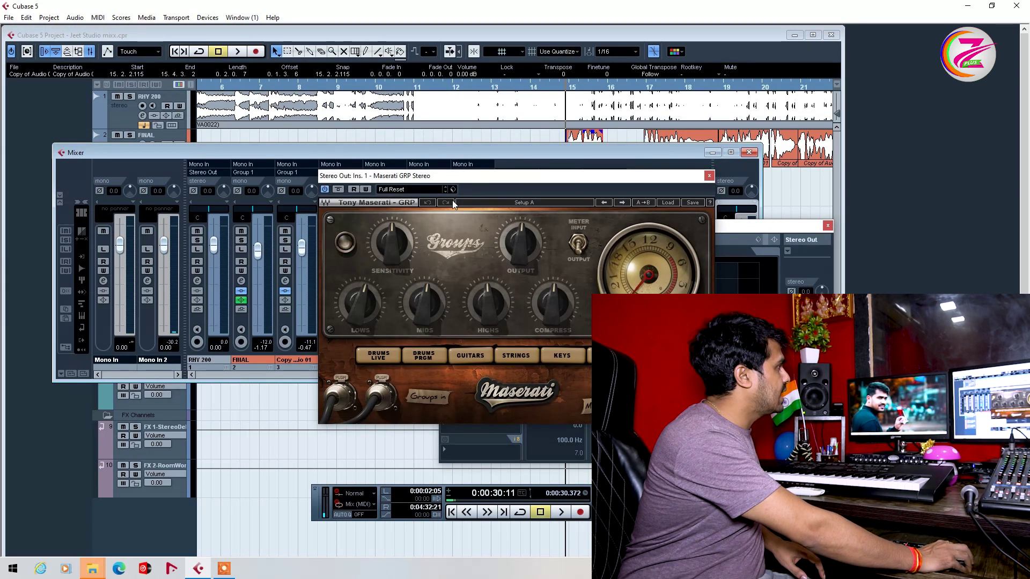
pyautogui.click(710, 176)
pyautogui.click(464, 251)
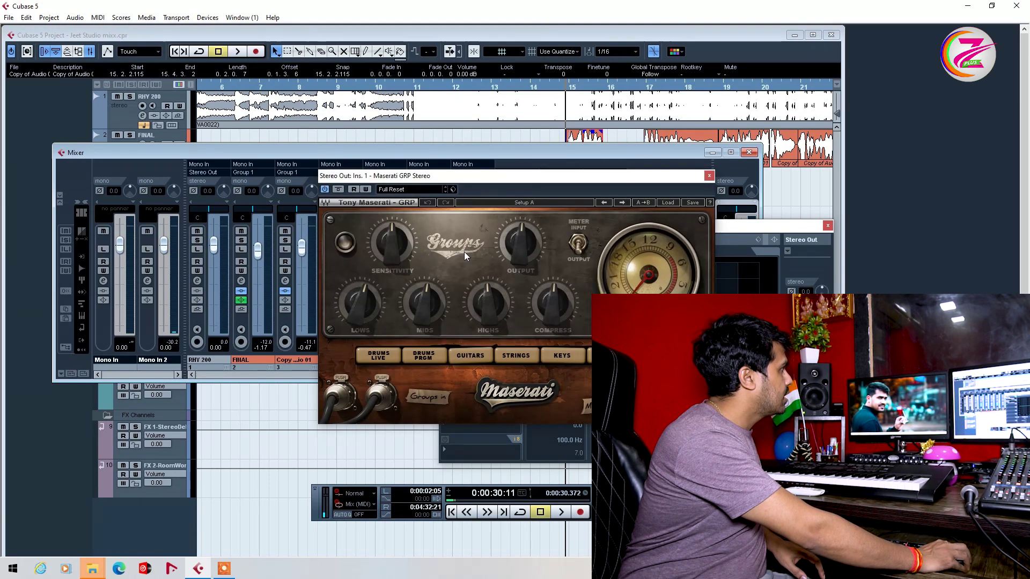
pyautogui.click(708, 176)
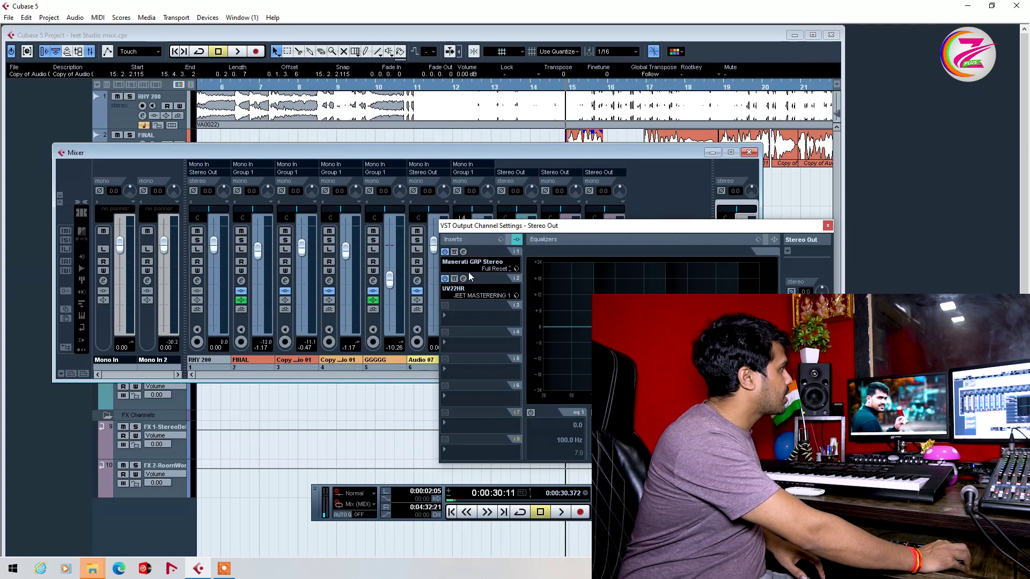
# - Browse the Mastering effects available for the empty third insert slot of Stereo Out
pyautogui.click(468, 317)
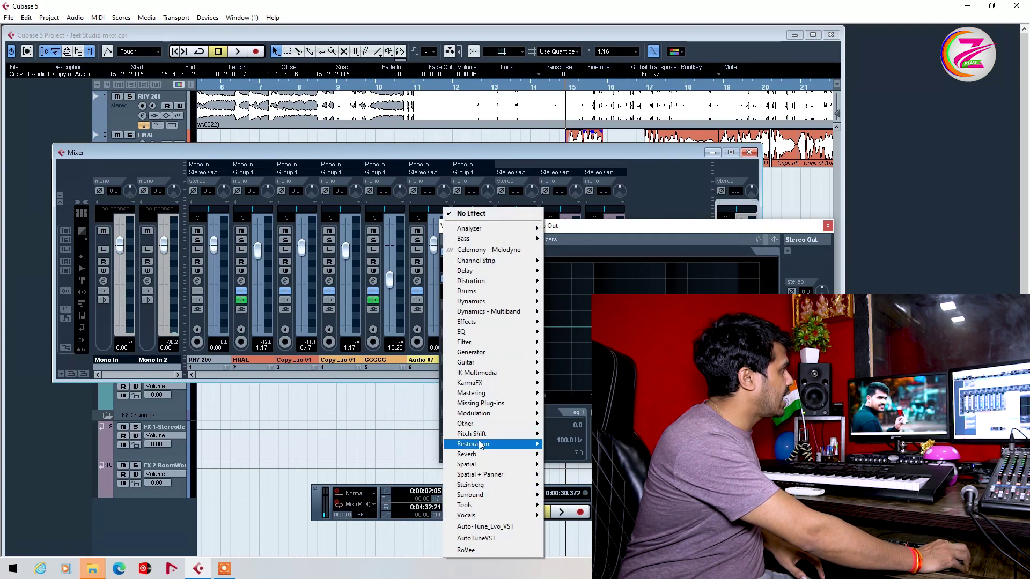
pyautogui.moveTo(470, 378)
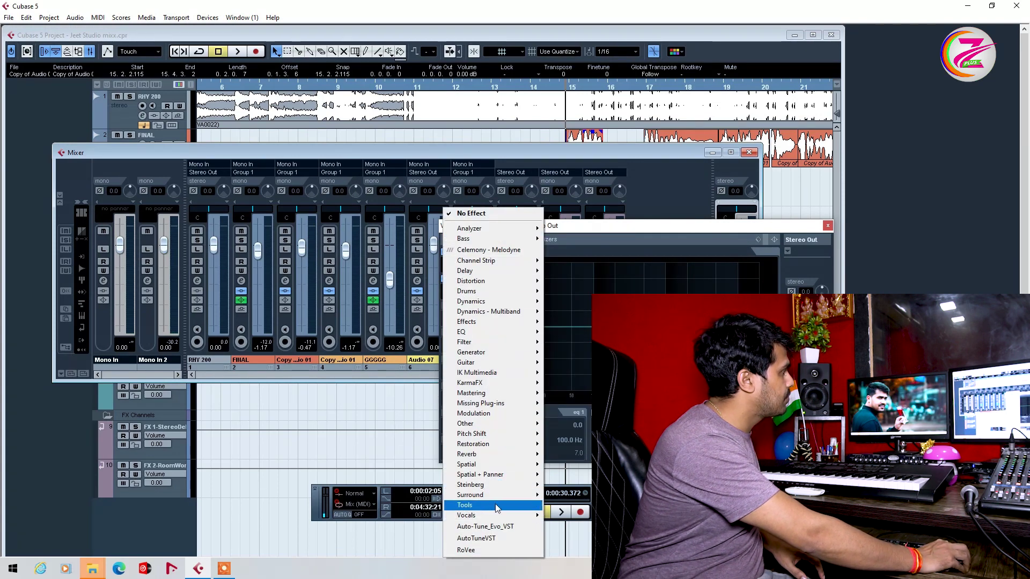
pyautogui.moveTo(515, 393)
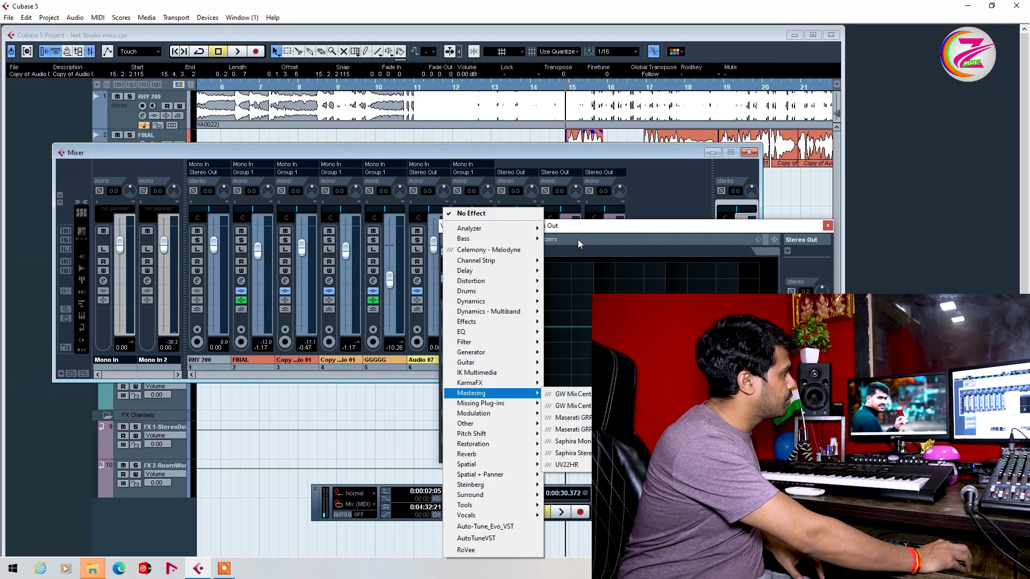
pyautogui.click(569, 429)
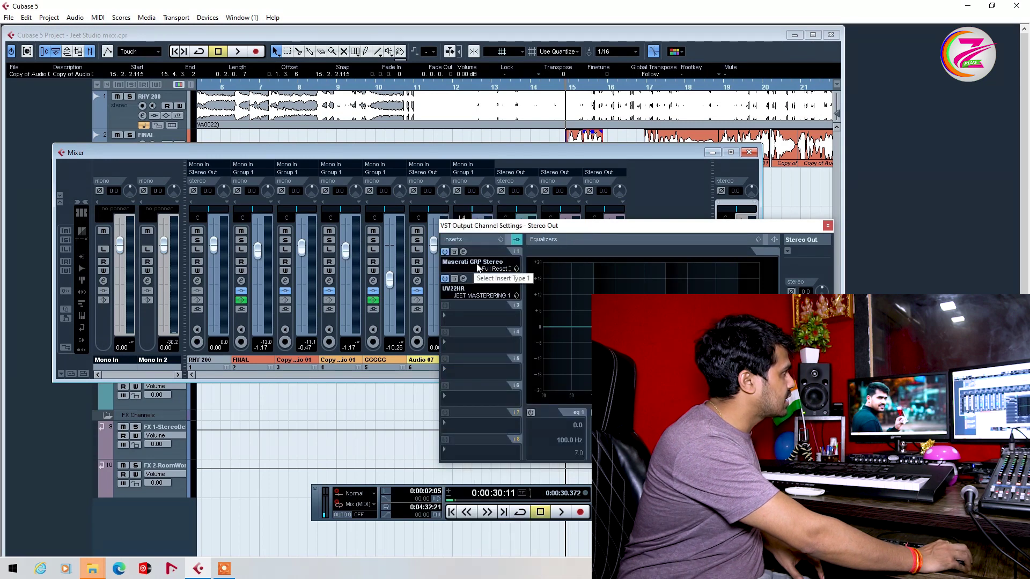
# - Review the settings of both Stereo Out inserts, Maserati GRP Stereo and UV22HR, closing each plug-in window
pyautogui.click(463, 251)
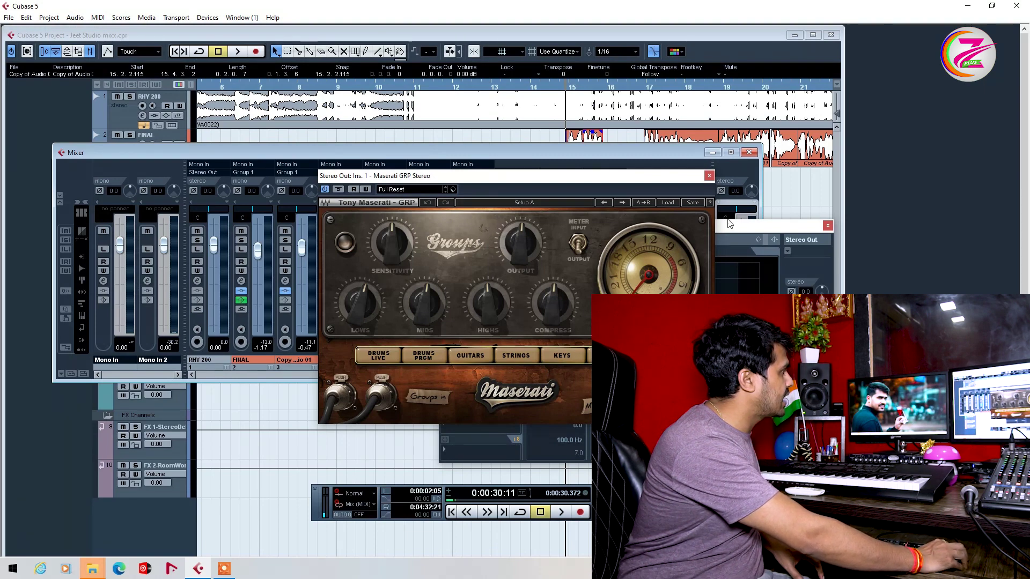
pyautogui.click(709, 176)
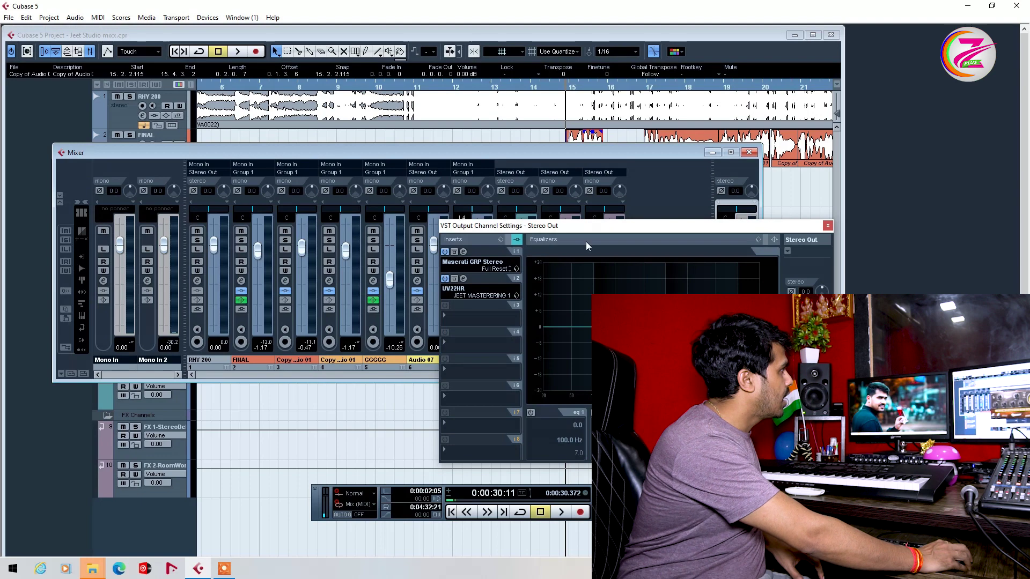
pyautogui.click(464, 278)
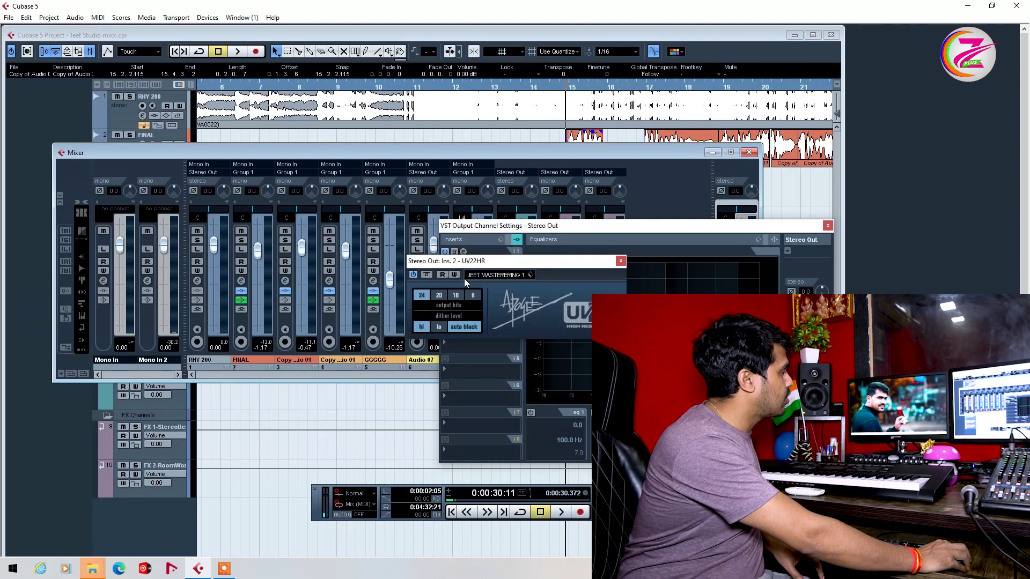
pyautogui.click(620, 261)
# - Browse the Vocals and Mastering effects for the third insert without loading one, and recheck the UV22HR settings
pyautogui.click(472, 313)
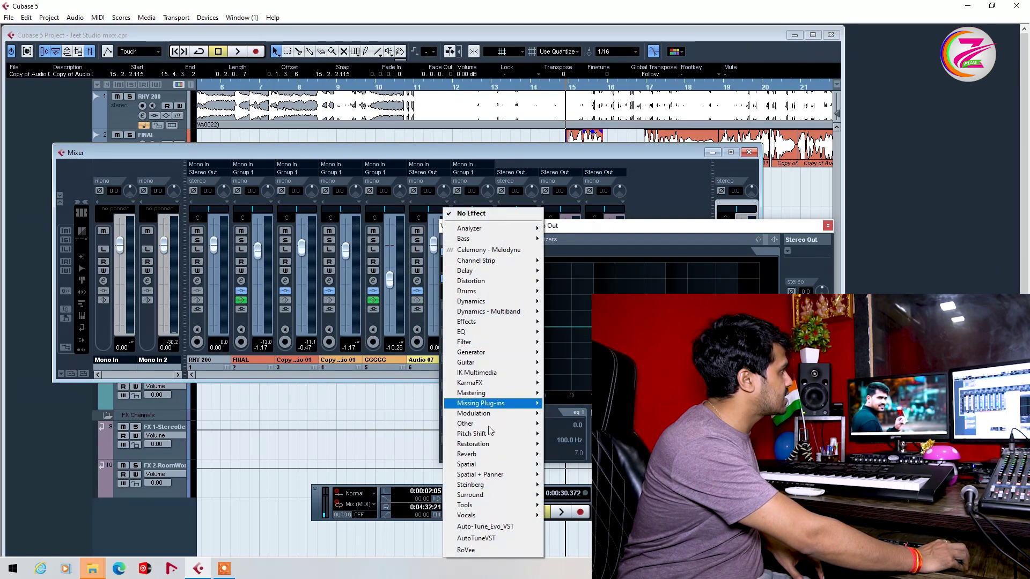
pyautogui.moveTo(473, 516)
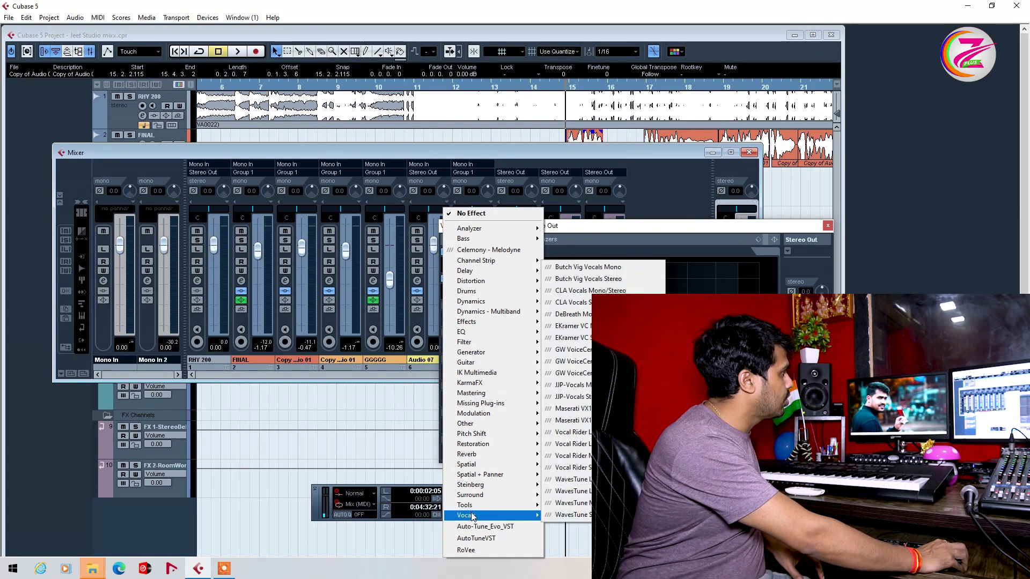
pyautogui.moveTo(475, 396)
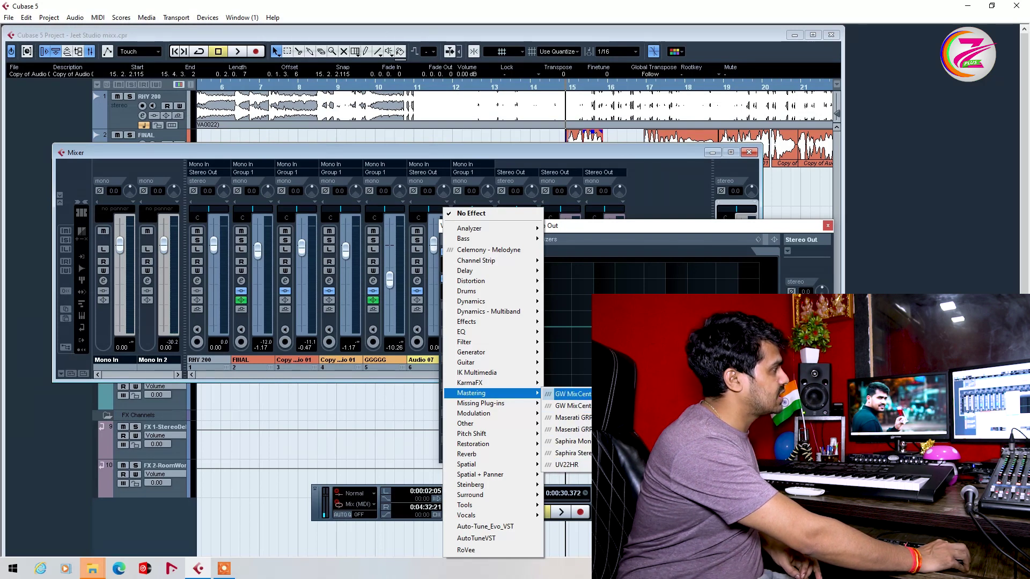
pyautogui.click(617, 536)
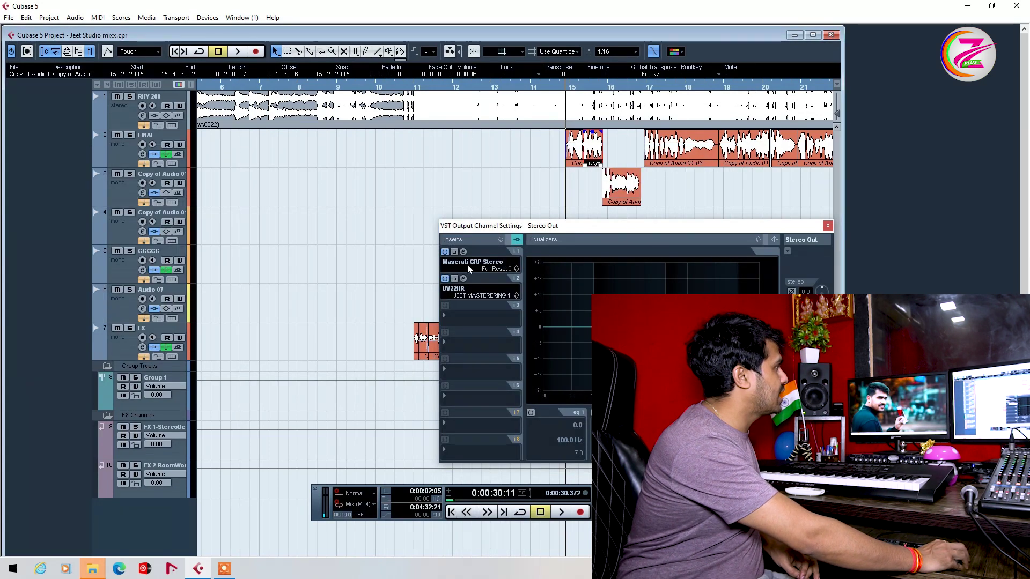
pyautogui.click(464, 279)
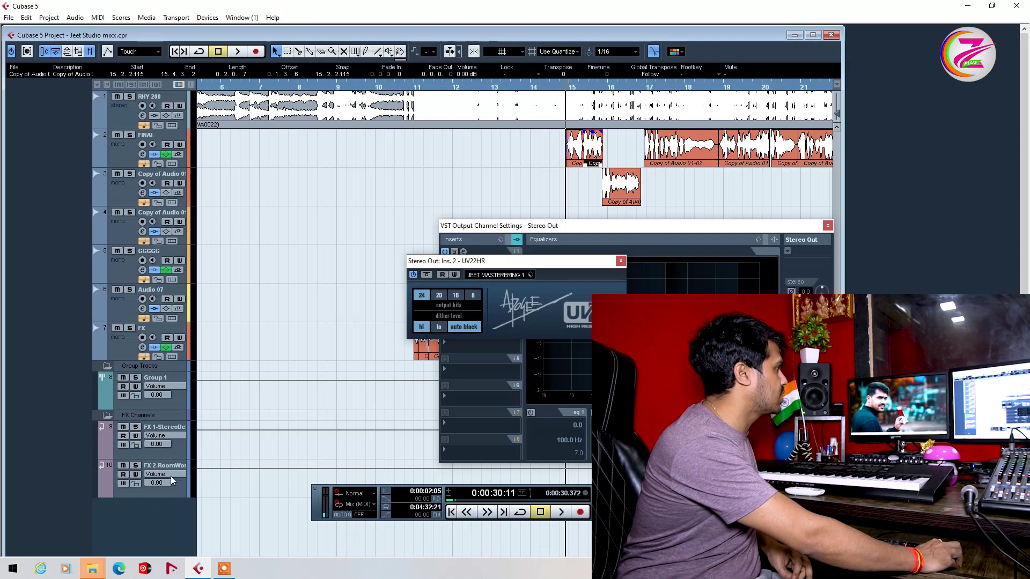
pyautogui.click(619, 261)
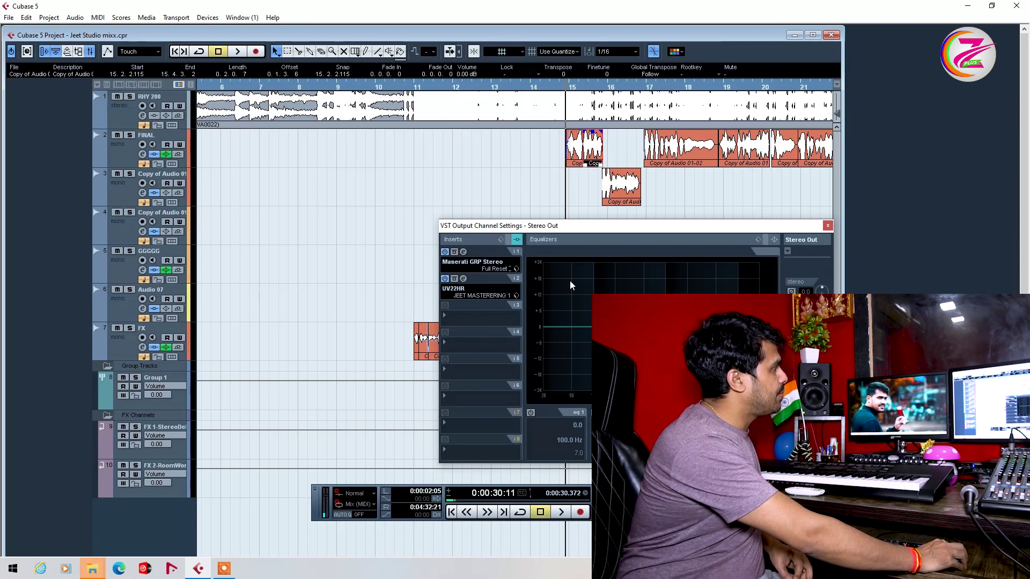
# - Switch off the Maserati GRP Stereo and UV22HR inserts on Stereo Out and play a short passage without them
pyautogui.click(445, 252)
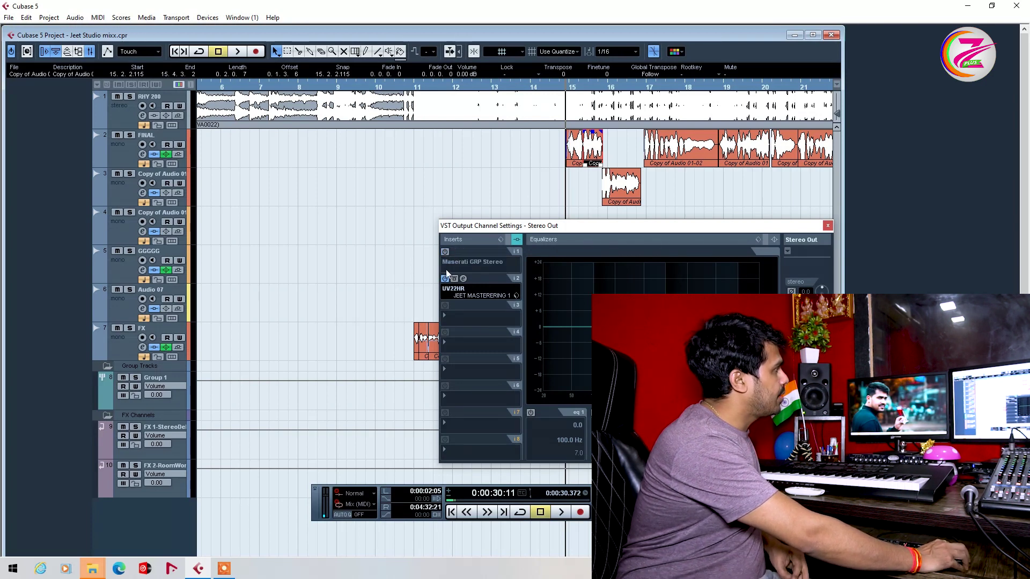
pyautogui.click(445, 279)
pyautogui.press('space')
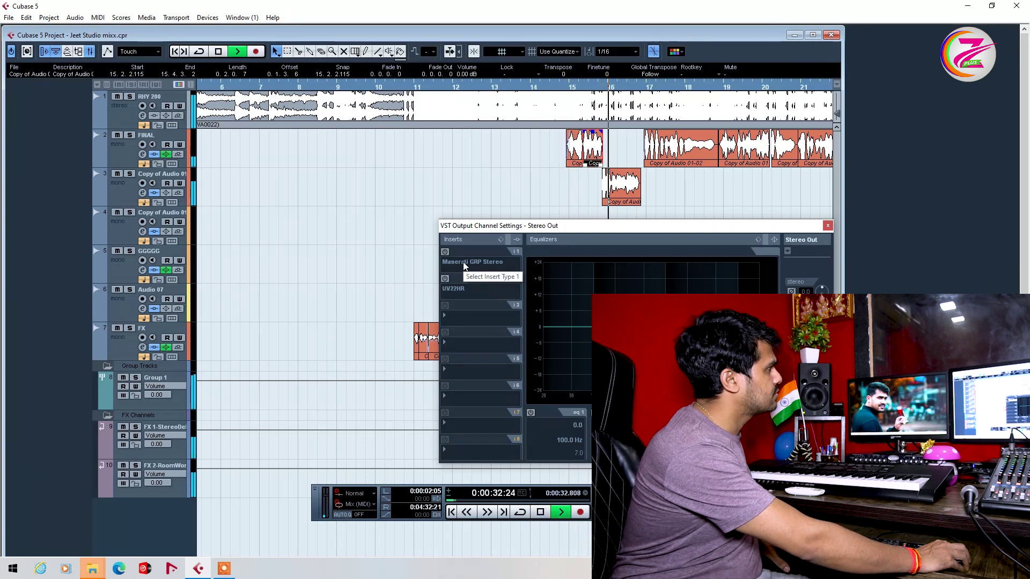
pyautogui.press('space')
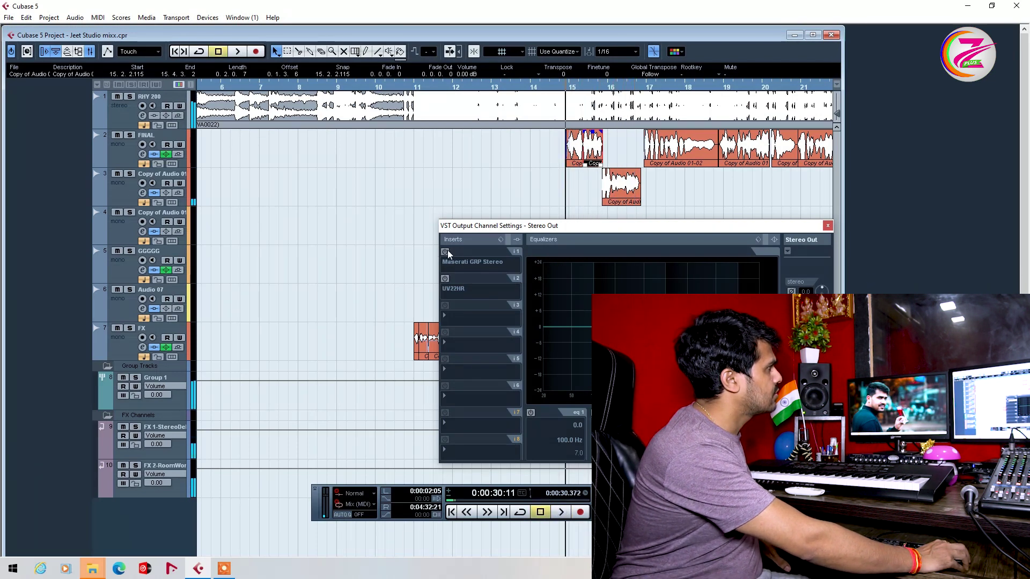
# - Switch both Stereo Out inserts back on, play the same passage with them, and close the channel settings
pyautogui.click(445, 252)
pyautogui.click(446, 278)
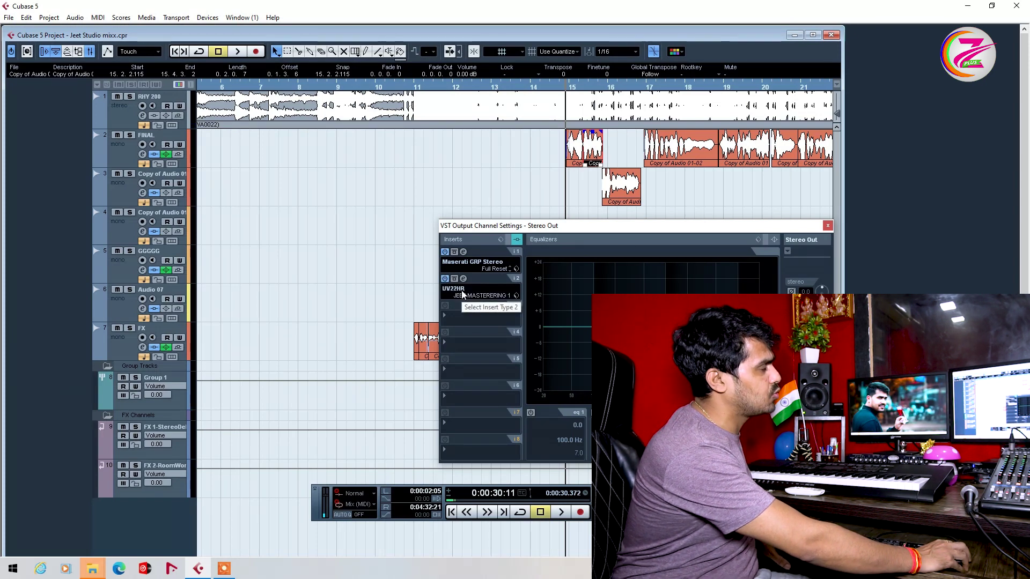
pyautogui.press('space')
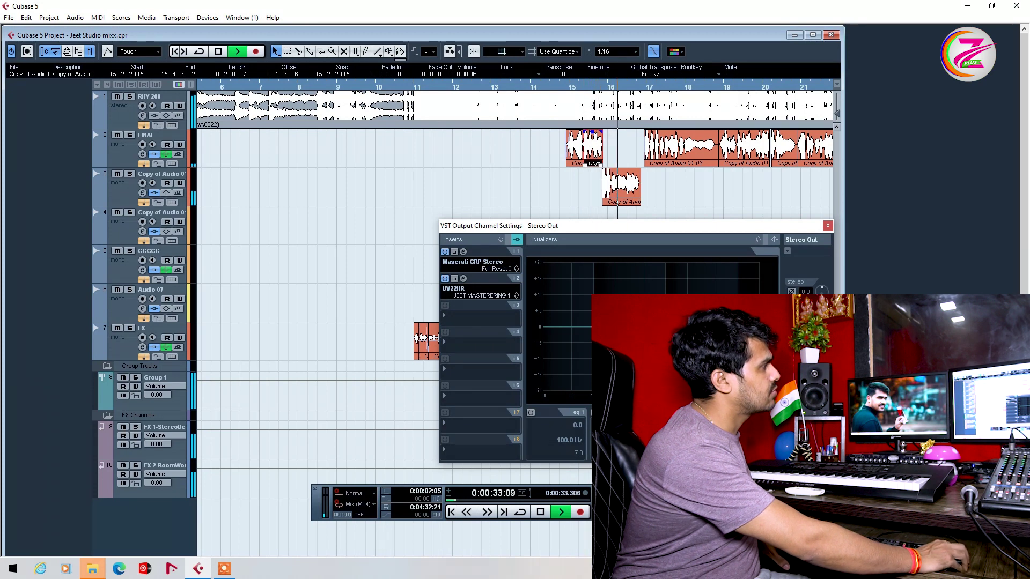
pyautogui.click(828, 226)
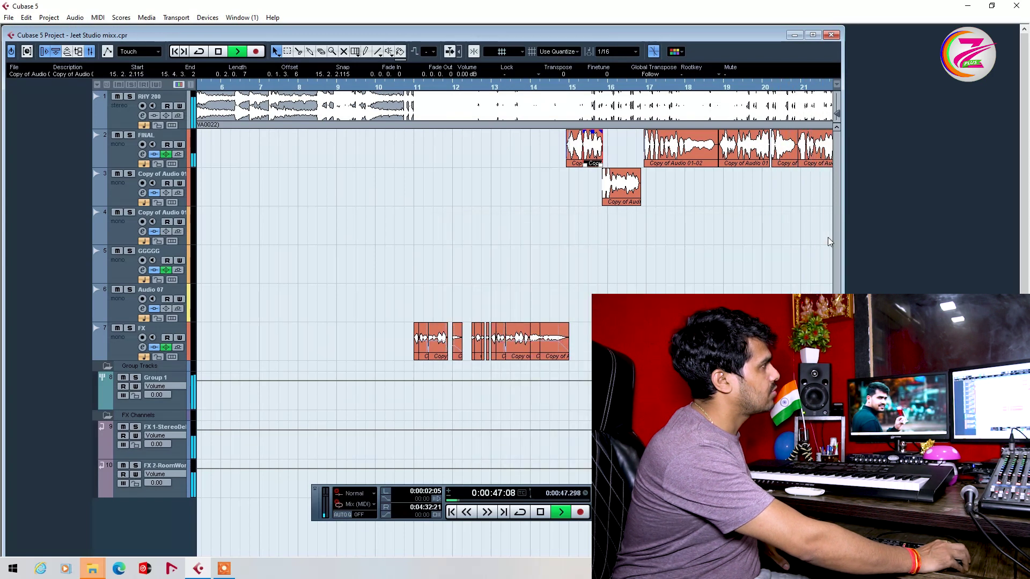
pyautogui.press('space')
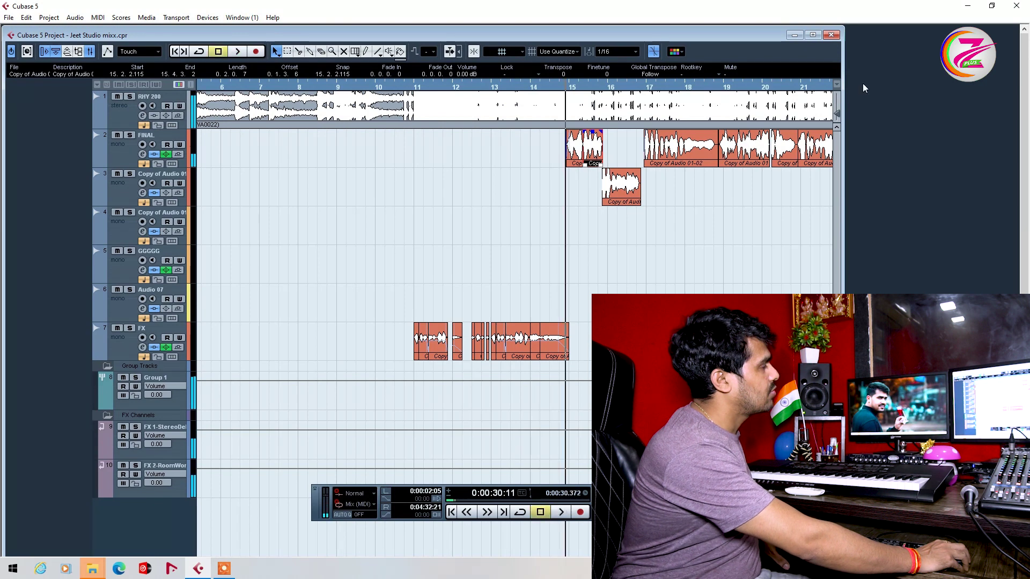
# - Maximize the project window, reopen the mixer, set the level of channel 3 to -0.34, and audition the mix
pyautogui.click(812, 34)
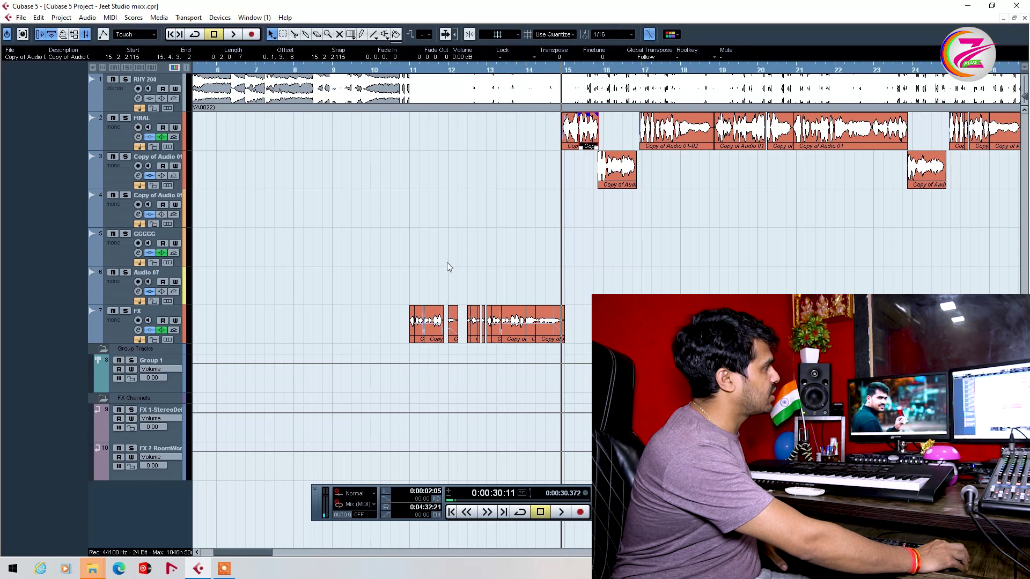
pyautogui.press('F3')
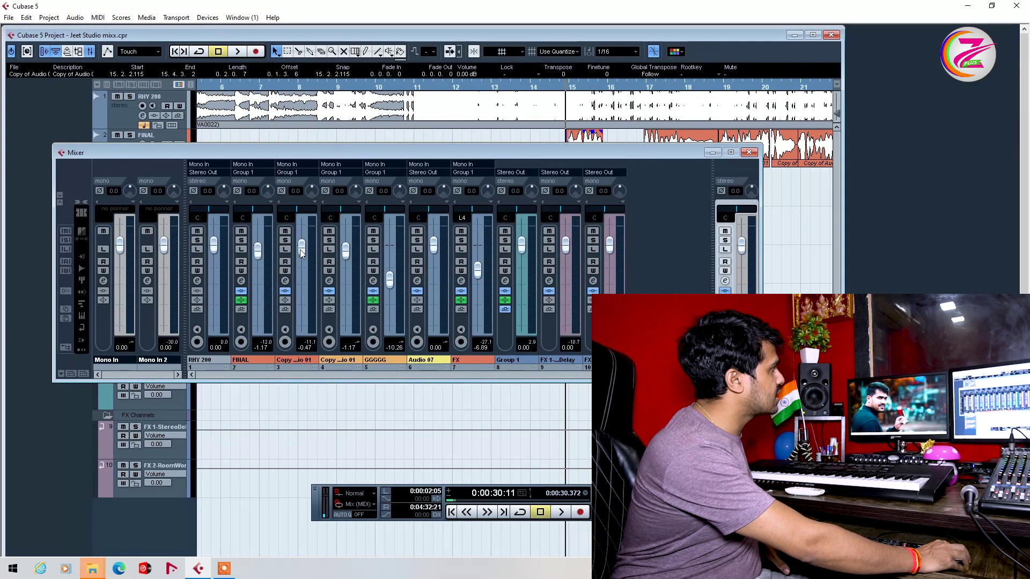
pyautogui.moveTo(301, 250); pyautogui.dragTo(308, 249)
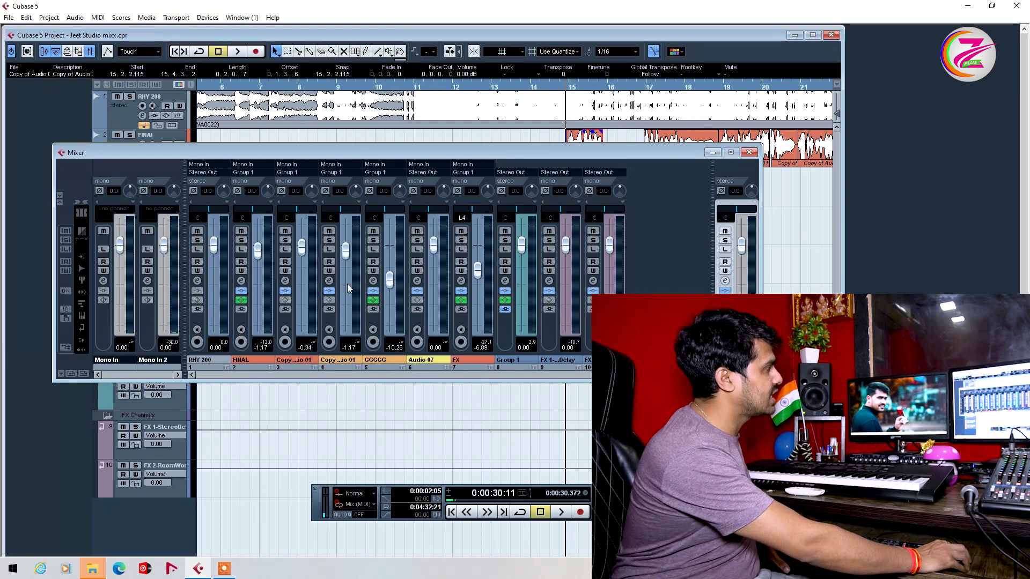
pyautogui.press('space')
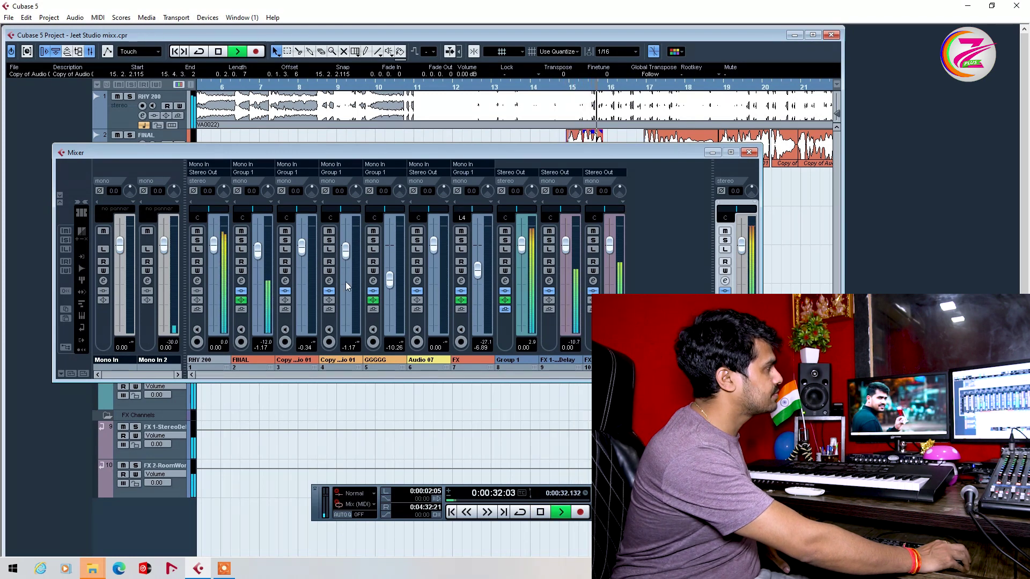
pyautogui.press('space')
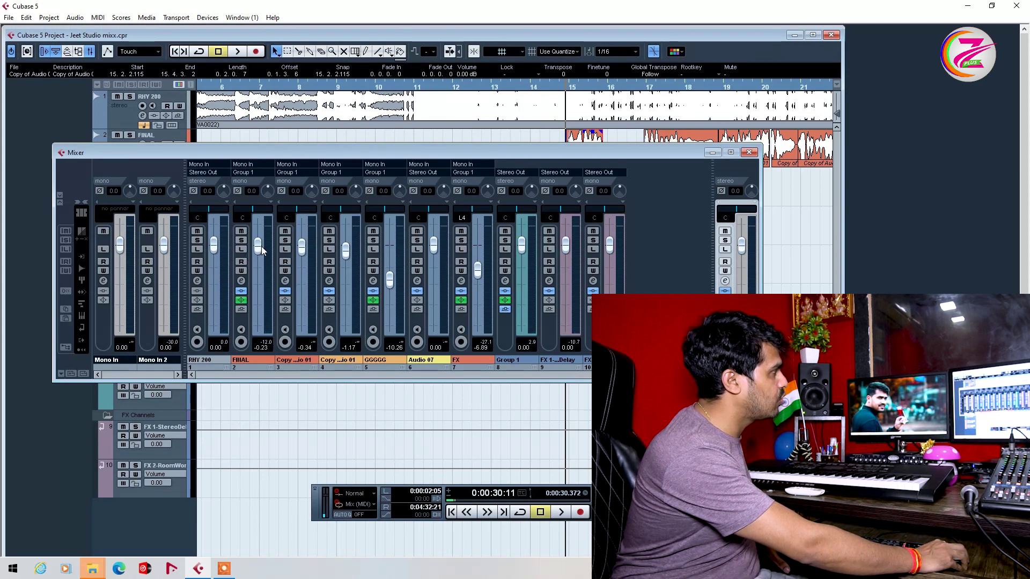
# - Set the FINAL channel's level to -0.78 and close the mixer
pyautogui.moveTo(262, 247); pyautogui.dragTo(262, 248)
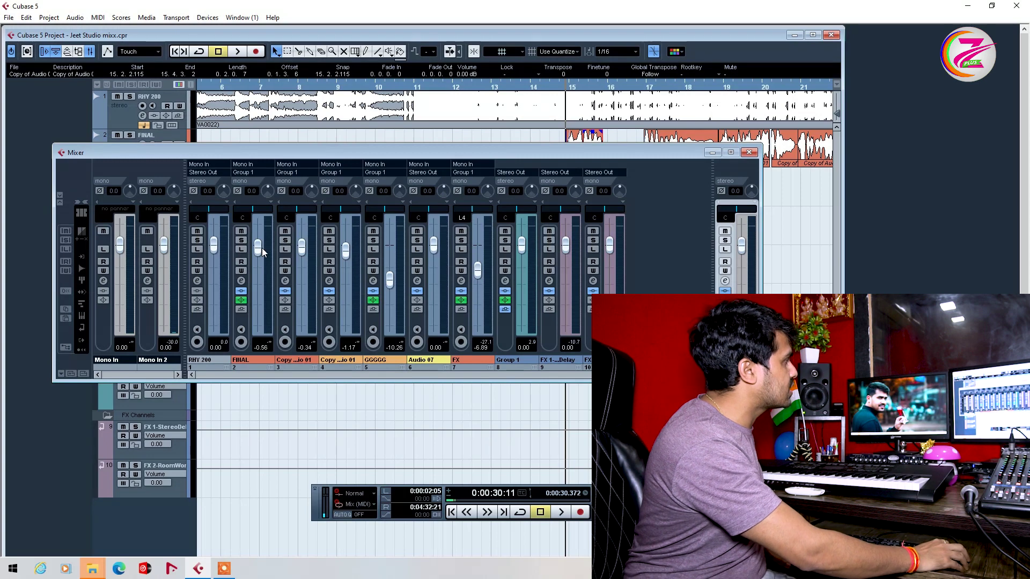
pyautogui.moveTo(262, 248); pyautogui.dragTo(262, 250)
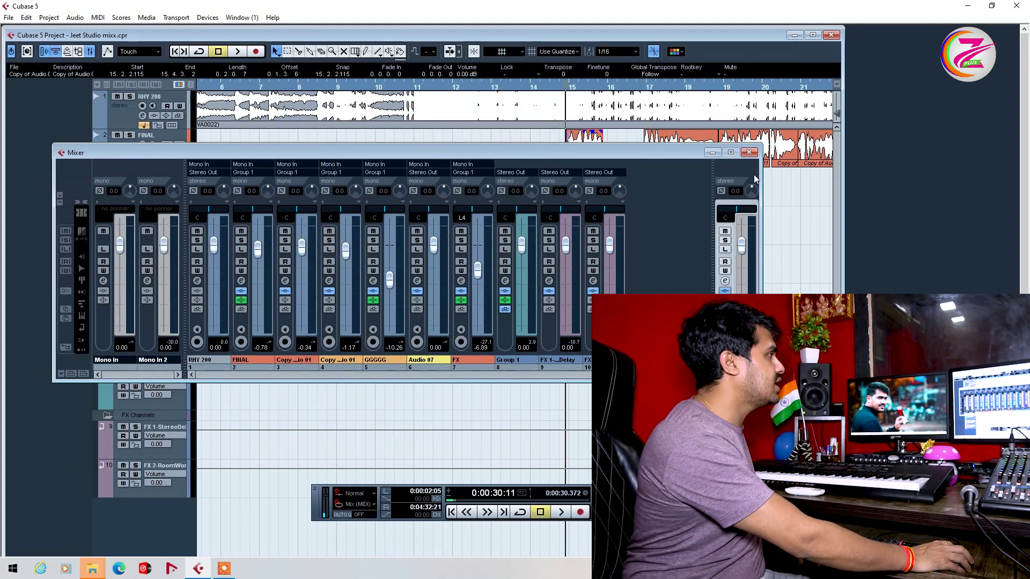
pyautogui.click(749, 152)
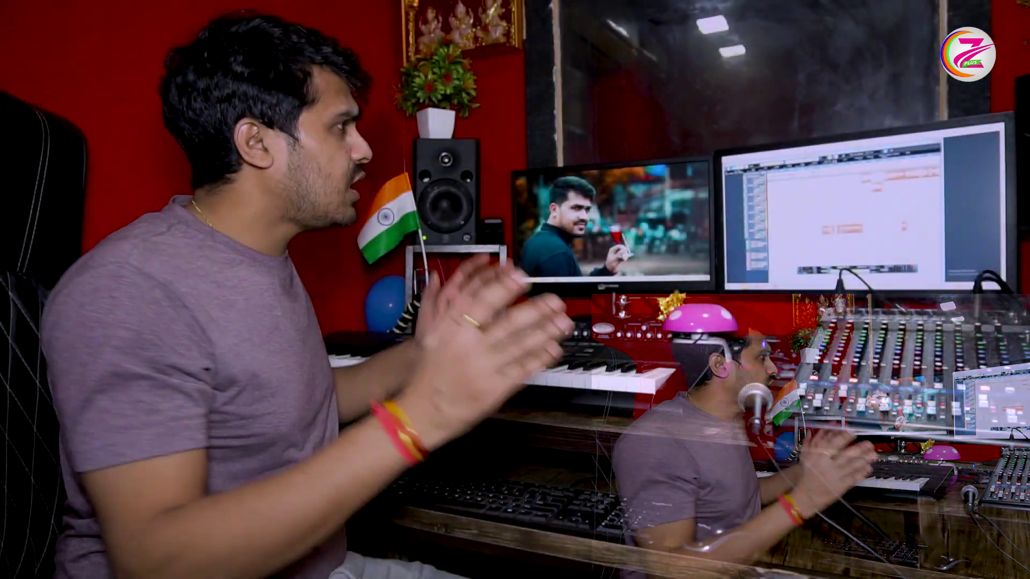